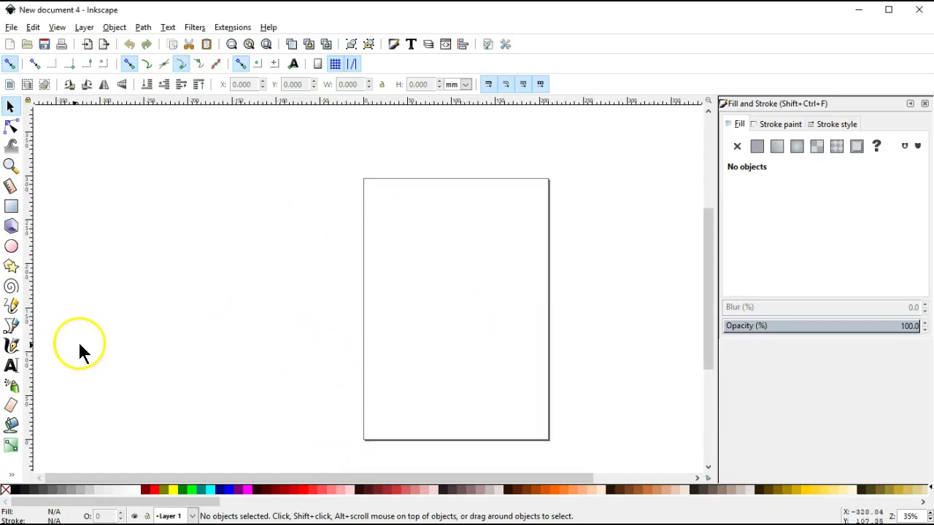
# Step: Switch to the Text tool and set its font family to MONOGRAMOS
pyautogui.click(11, 367)
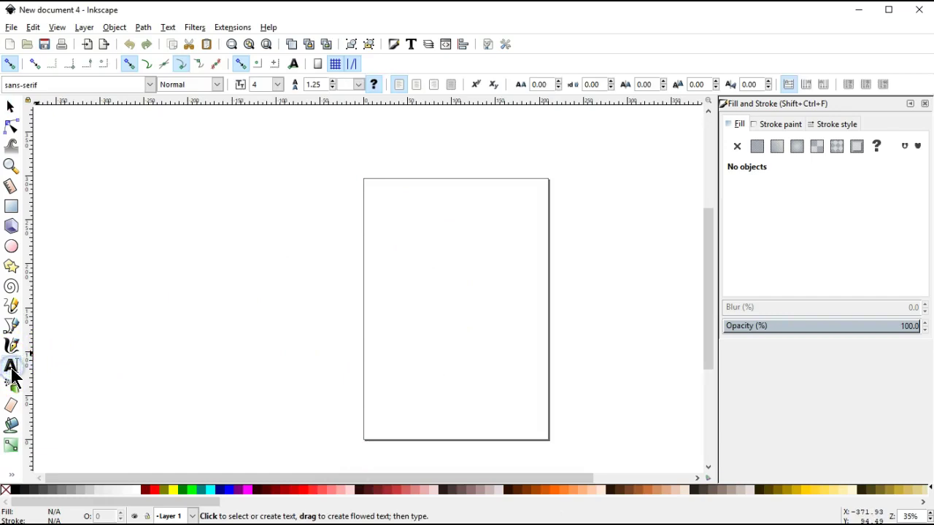
pyautogui.click(150, 85)
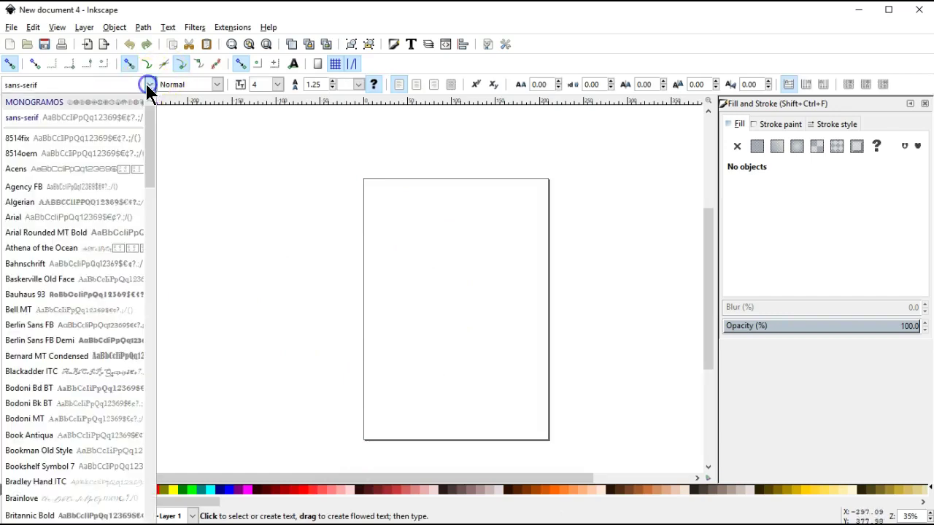
pyautogui.moveTo(149, 122); pyautogui.dragTo(157, 365)
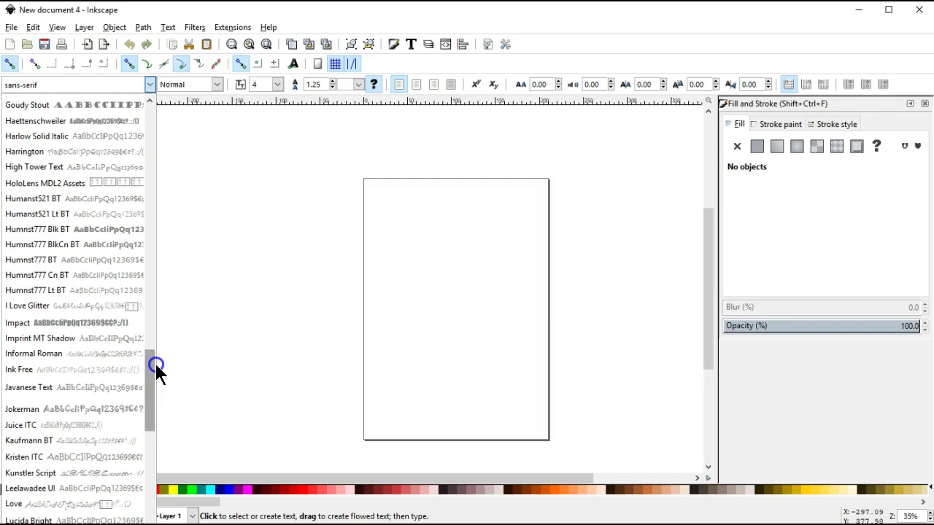
pyautogui.moveTo(157, 369); pyautogui.dragTo(150, 401)
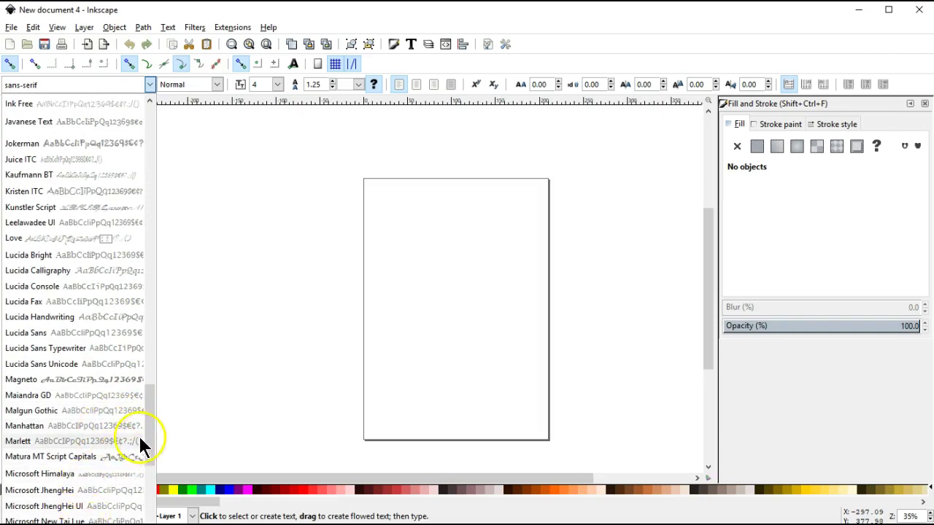
pyautogui.moveTo(149, 438); pyautogui.dragTo(148, 463)
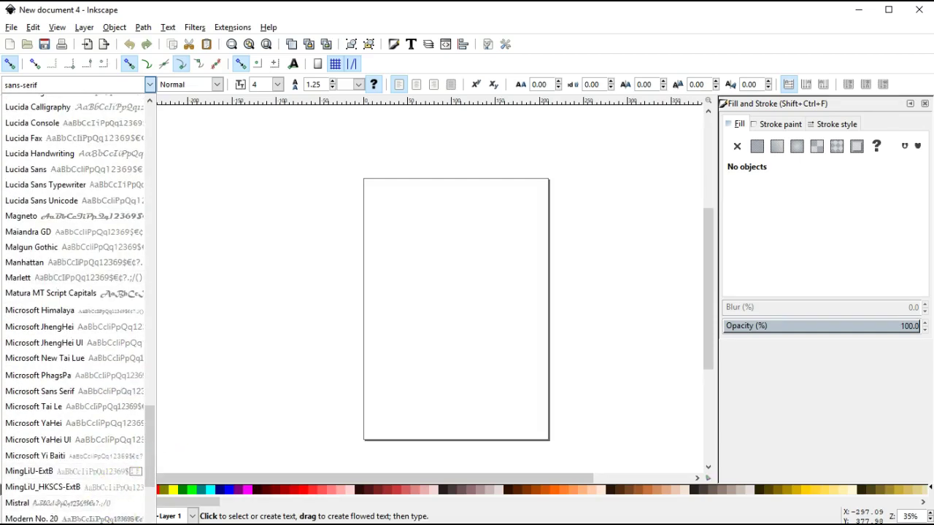
pyautogui.click(33, 510)
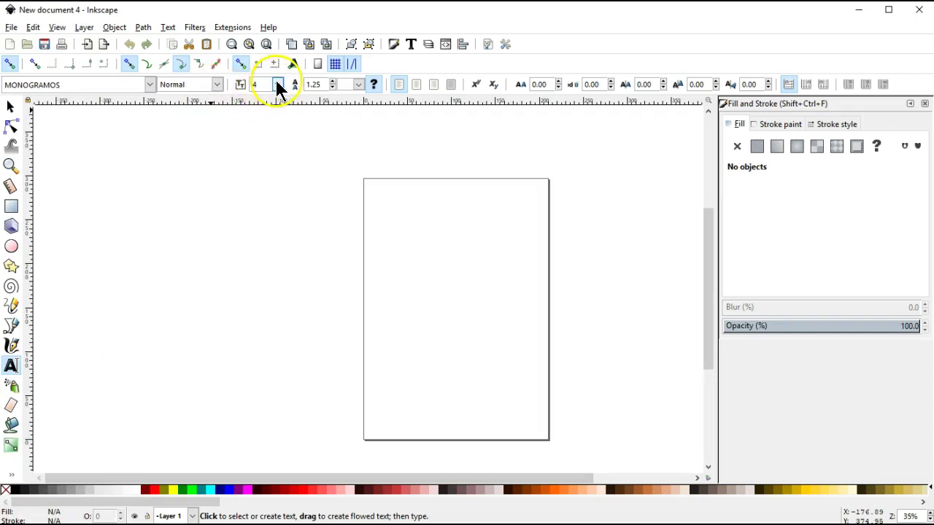
# Step: At font size 144, type the top-row monogram text near the page top, correcting it to end in 'blb'
pyautogui.click(278, 84)
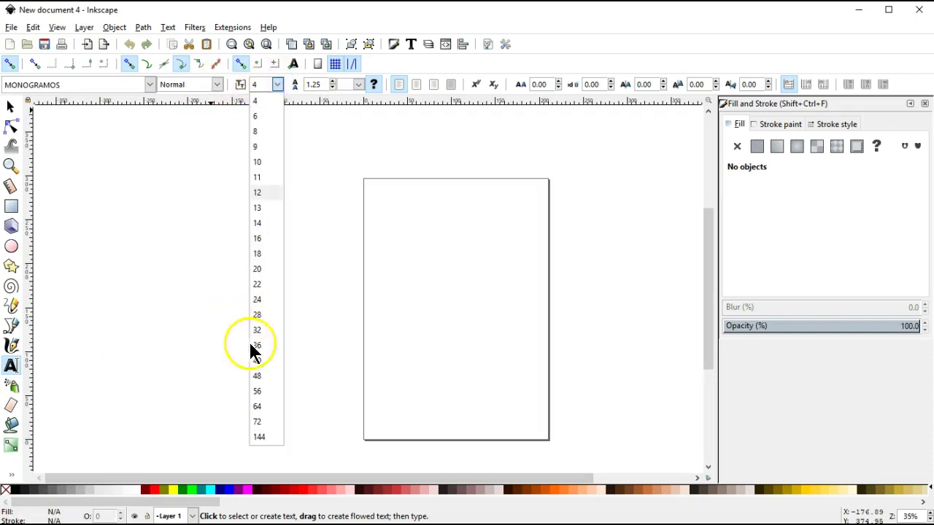
pyautogui.click(260, 436)
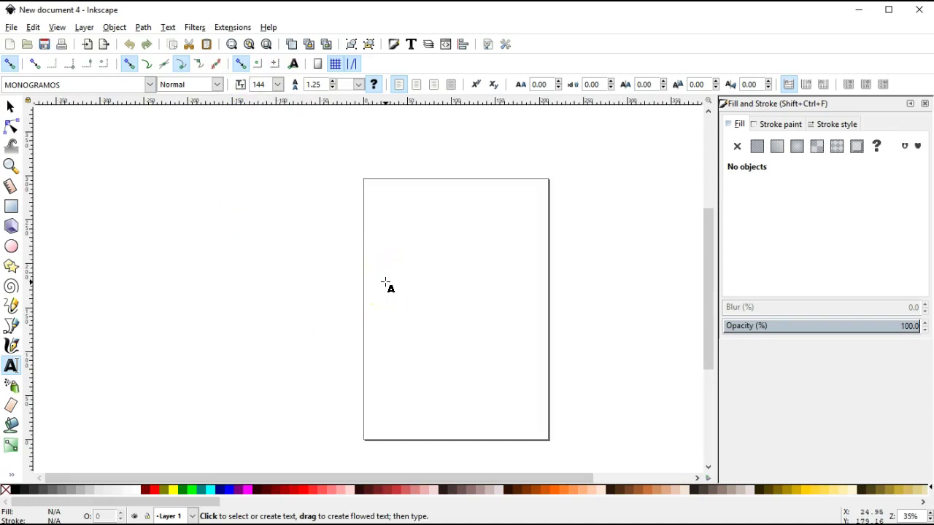
pyautogui.click(380, 243)
pyautogui.click(380, 244)
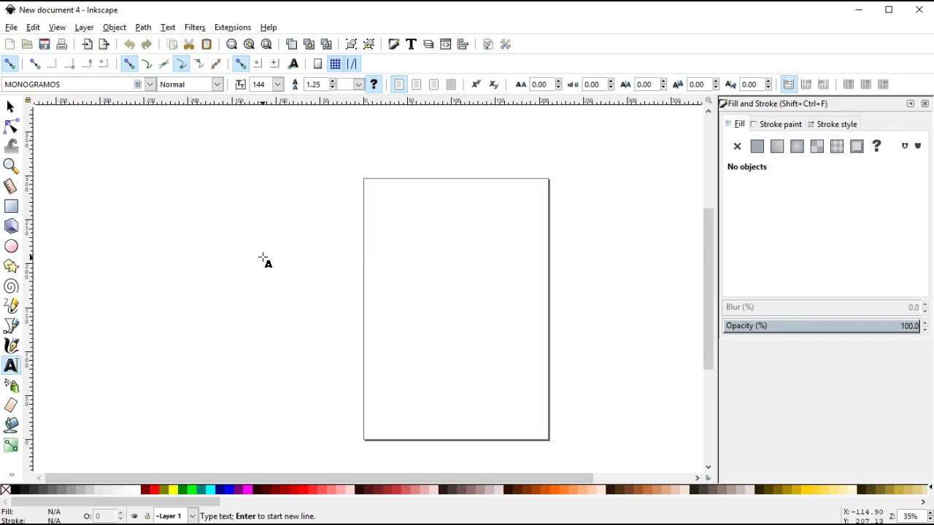
pyautogui.write('eBb')
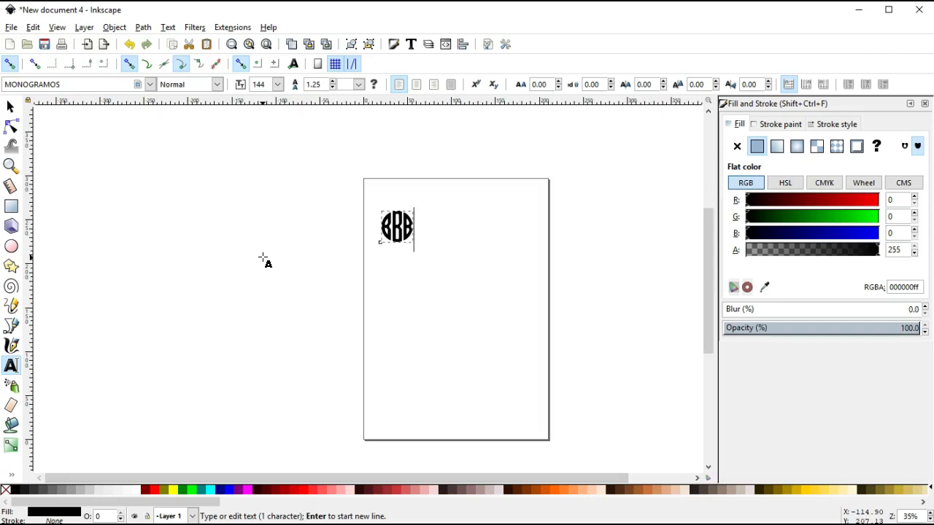
pyautogui.press('BackSpace')
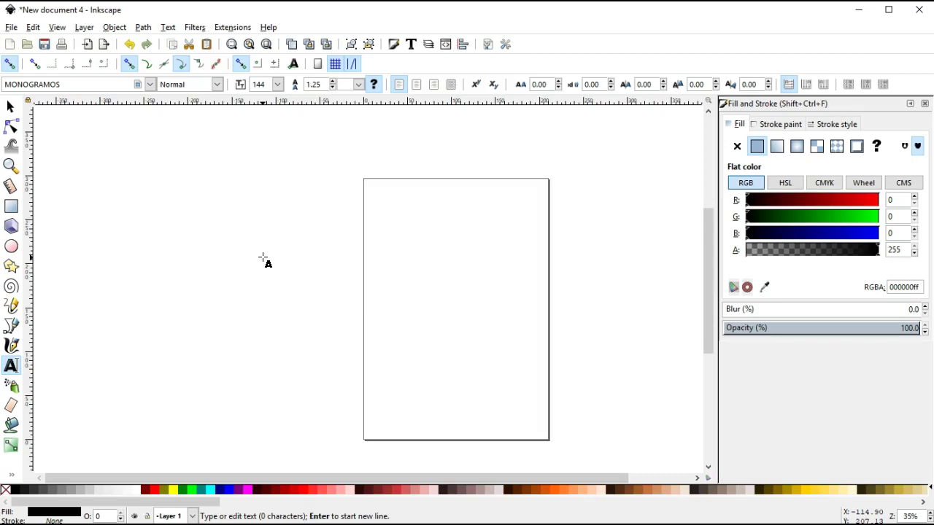
pyautogui.write('b')
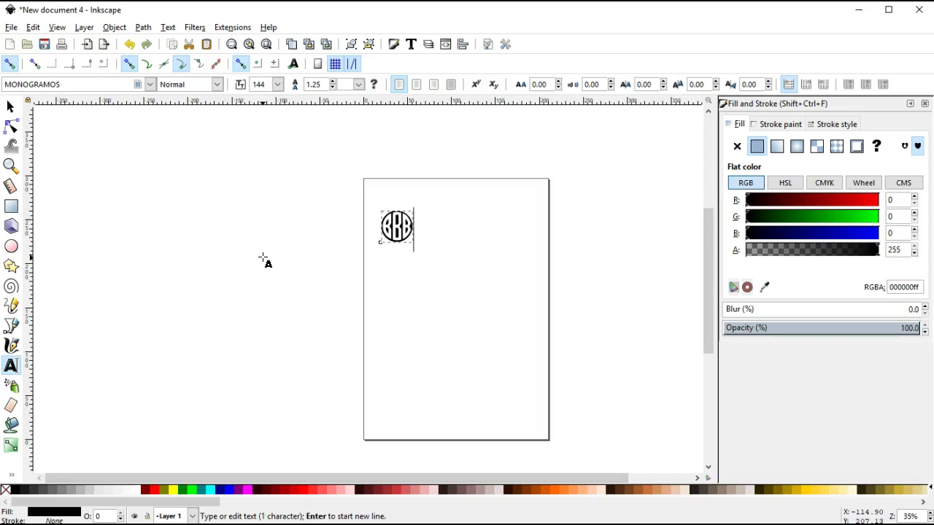
pyautogui.write('lb')
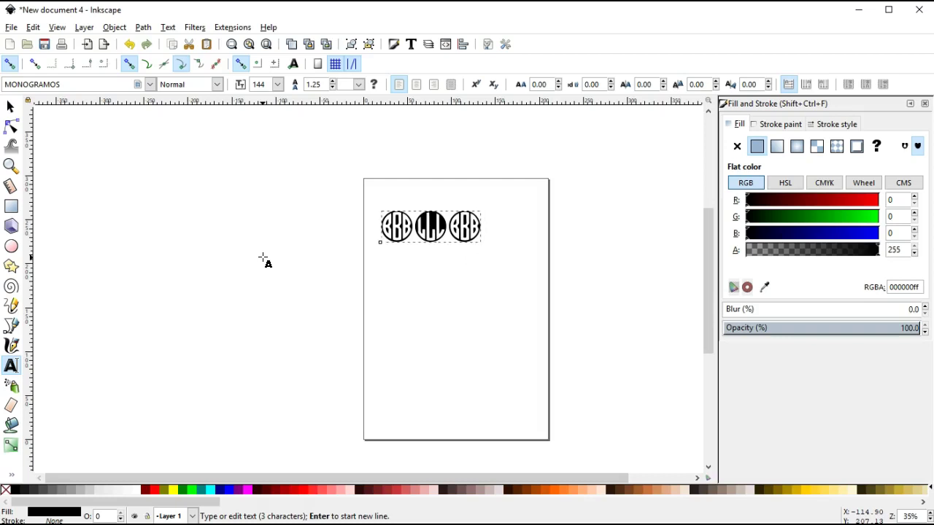
# Step: Type 'BLB' as a second monogram text line below the first row
pyautogui.click(426, 345)
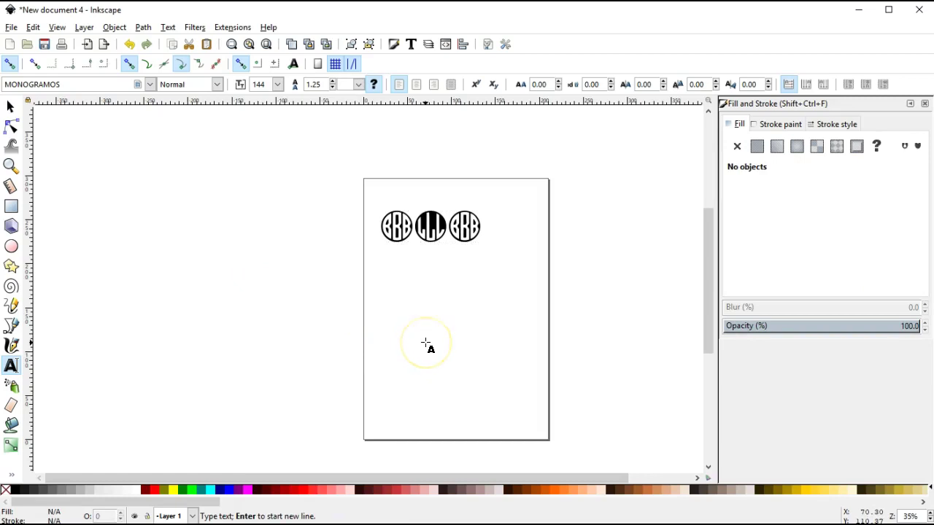
pyautogui.write('BL')
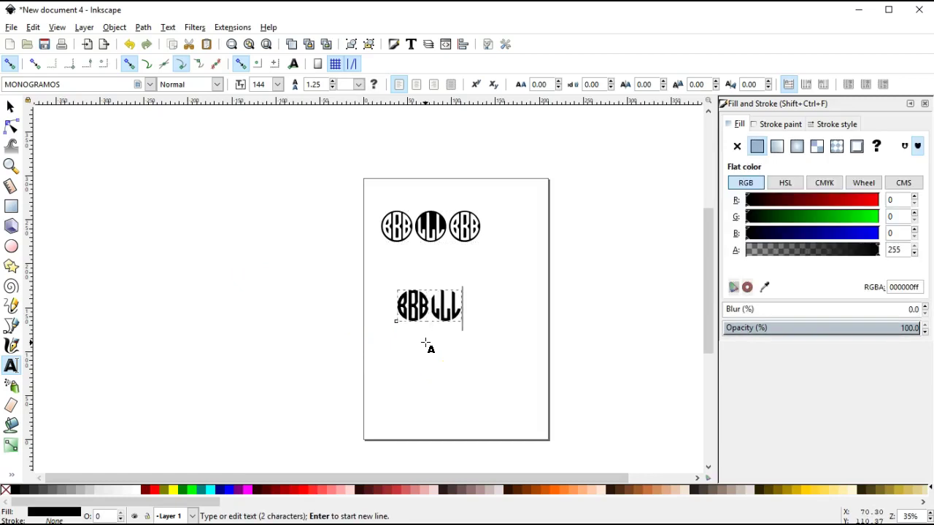
pyautogui.write('B')
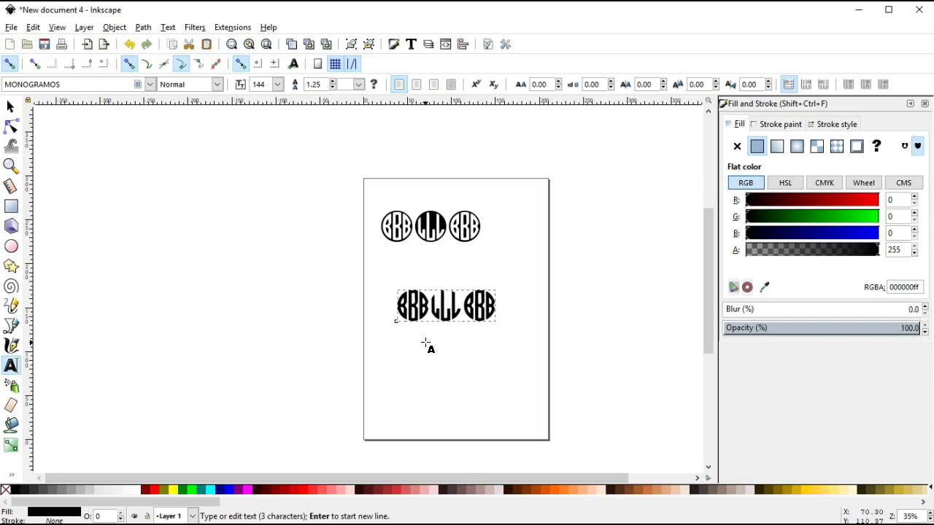
pyautogui.click(490, 321)
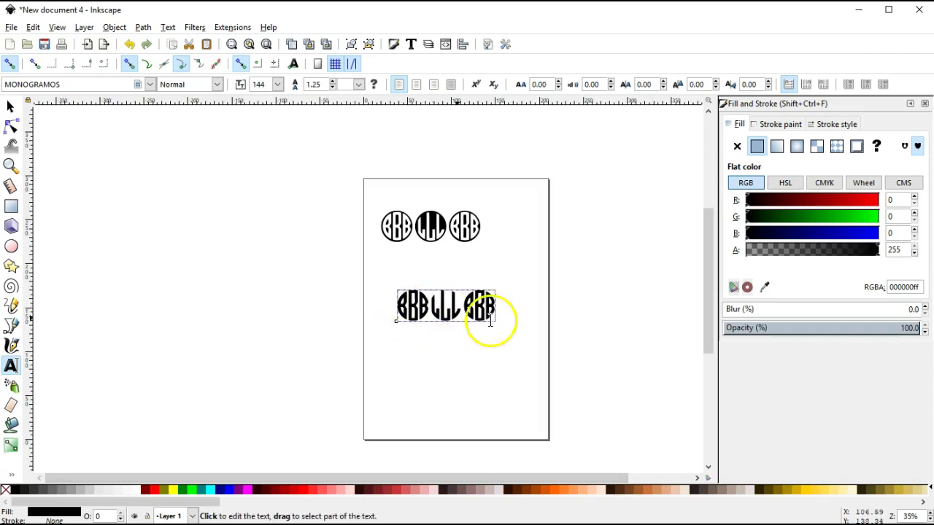
# Step: Apply Object to Path to the lower BLB text, then ungroup it into three separate monograms
pyautogui.click(143, 29)
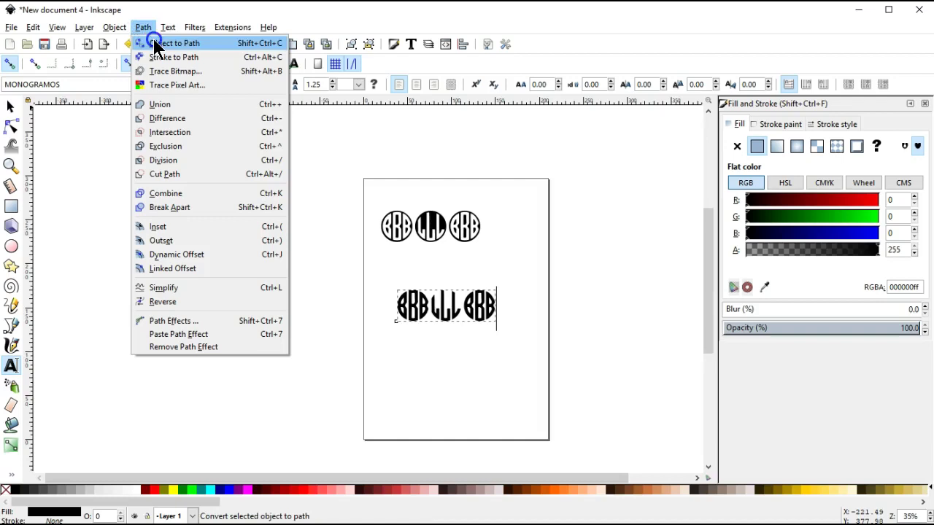
pyautogui.click(154, 44)
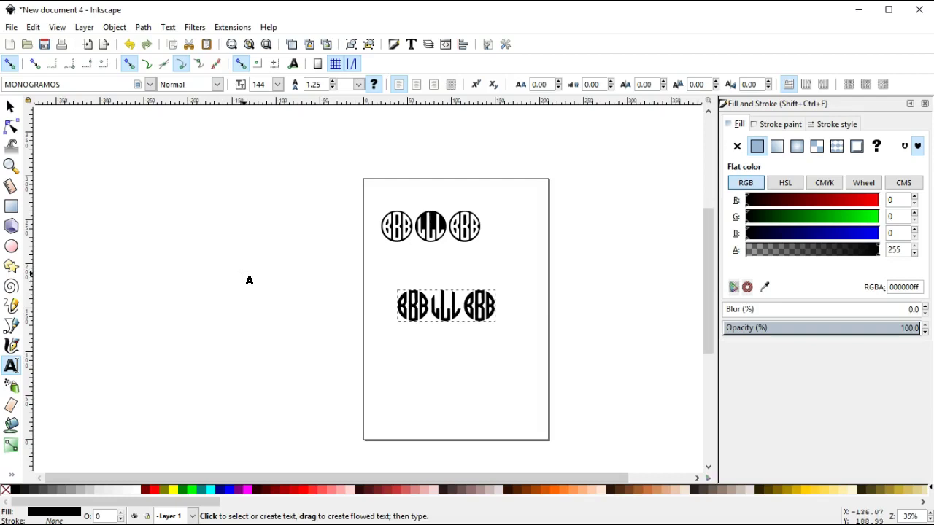
pyautogui.click(245, 273)
pyautogui.click(357, 43)
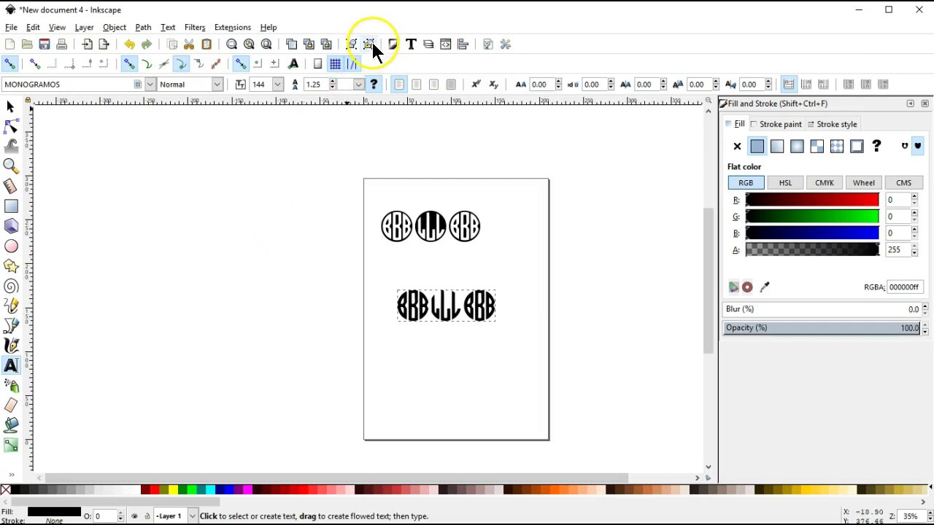
pyautogui.click(371, 44)
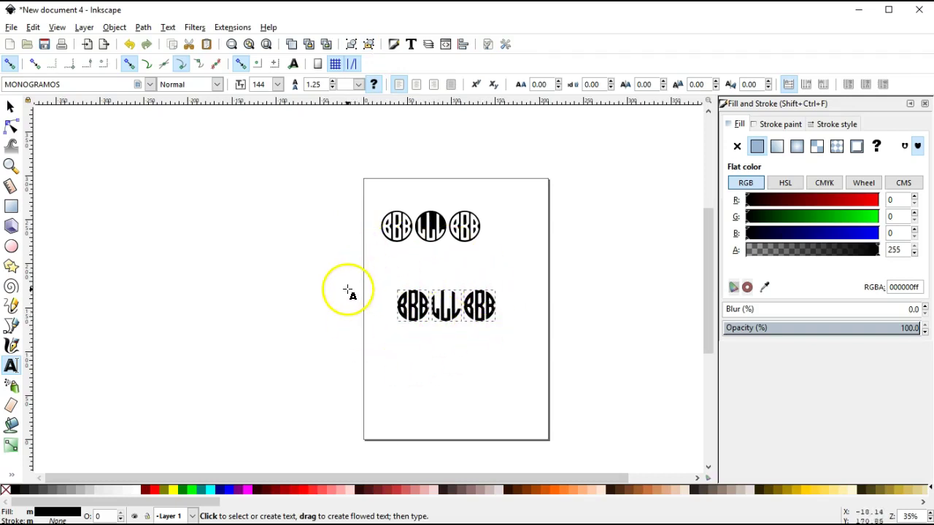
# Step: Zoom to fit the three monogram pieces and switch to the Node tool
pyautogui.click(231, 45)
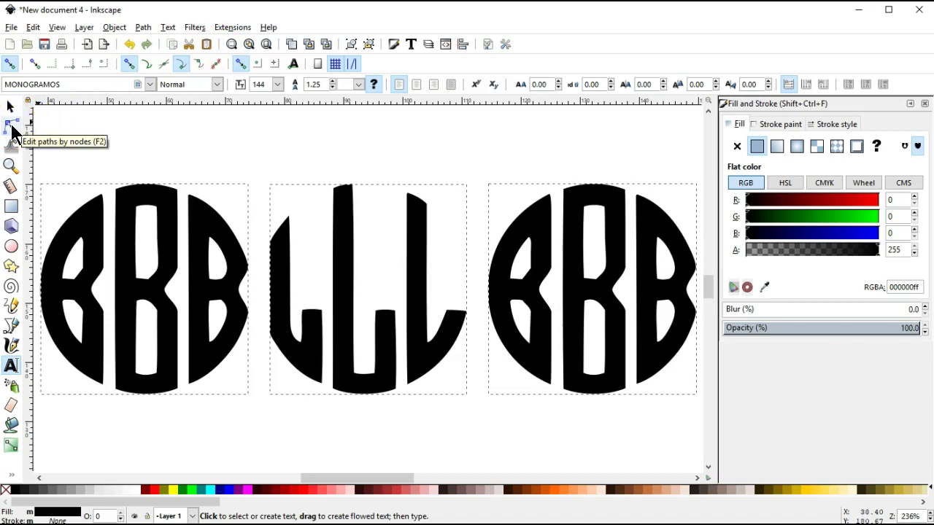
pyautogui.click(12, 129)
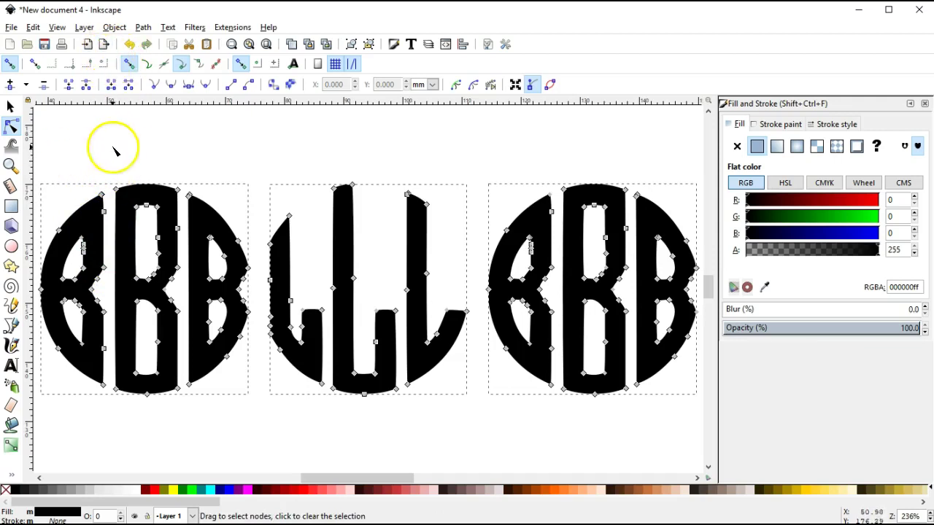
# Step: Delete the first monogram's middle and right B nodes and the second monogram's two left L's
pyautogui.moveTo(108, 170); pyautogui.dragTo(259, 423)
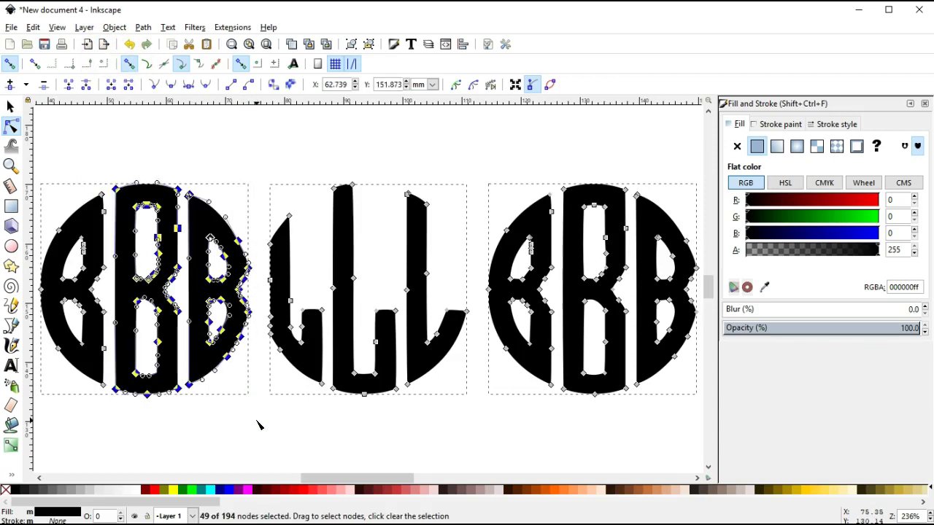
pyautogui.press('Delete')
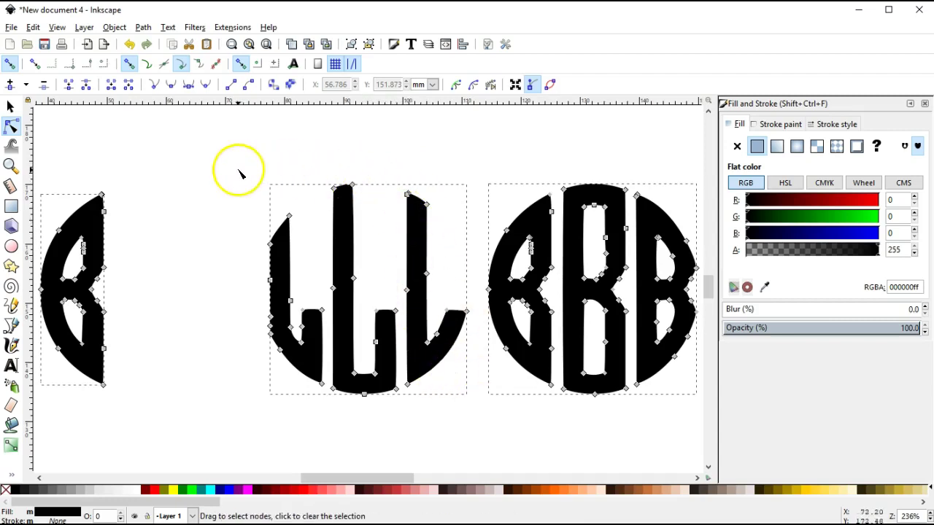
pyautogui.moveTo(237, 170); pyautogui.dragTo(402, 399)
pyautogui.press('Delete')
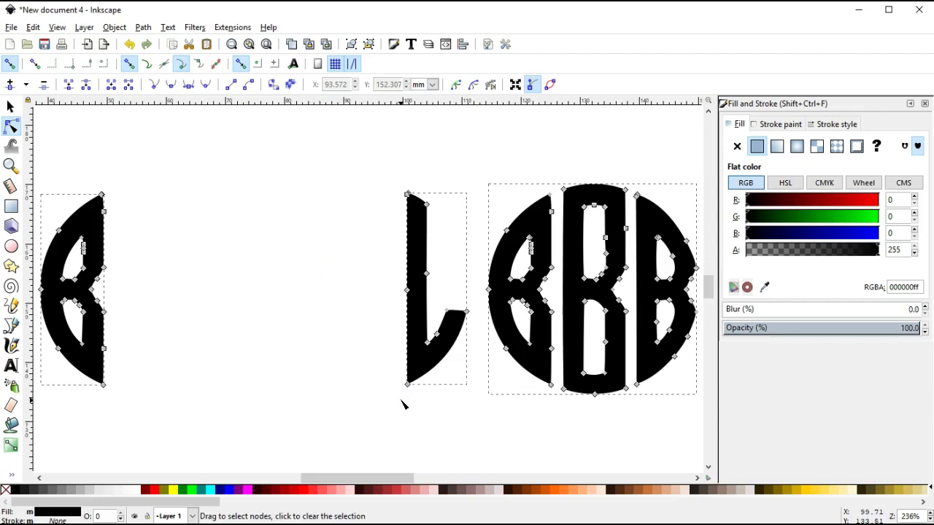
# Step: Delete the third monogram's left and right half-B nodes, leaving only its tall middle B
pyautogui.moveTo(476, 165); pyautogui.dragTo(559, 410)
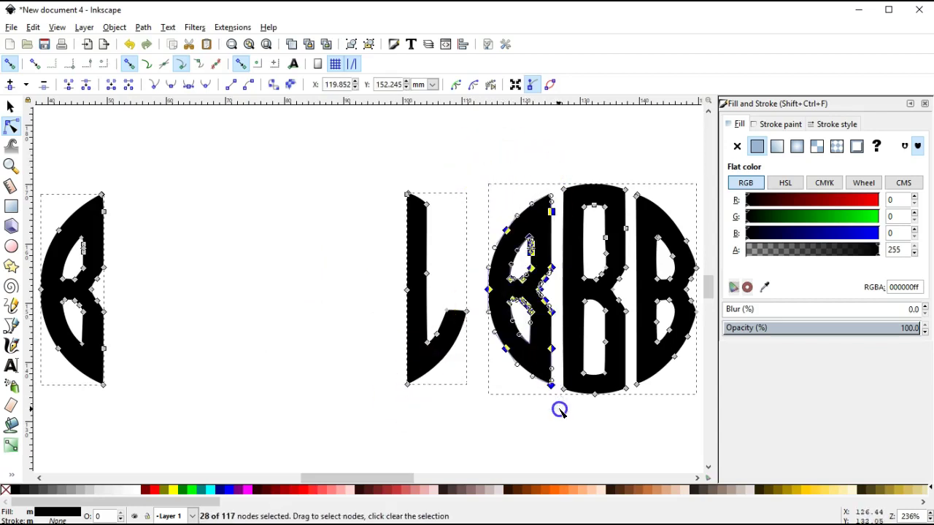
pyautogui.press('Delete')
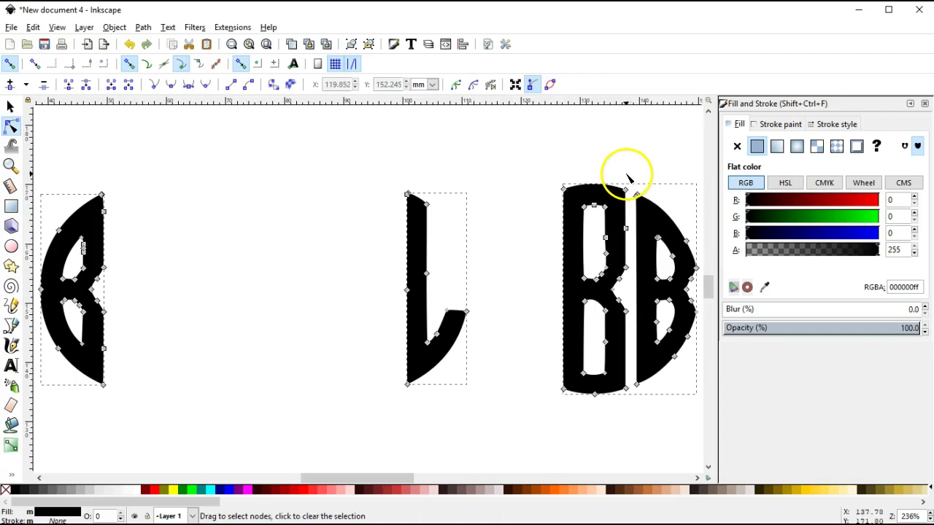
pyautogui.moveTo(634, 170); pyautogui.dragTo(700, 406)
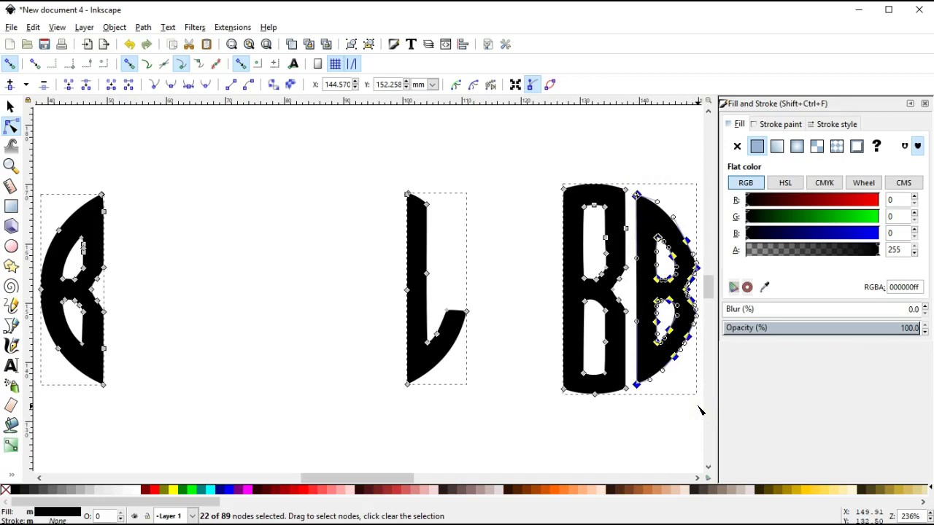
pyautogui.press('Delete')
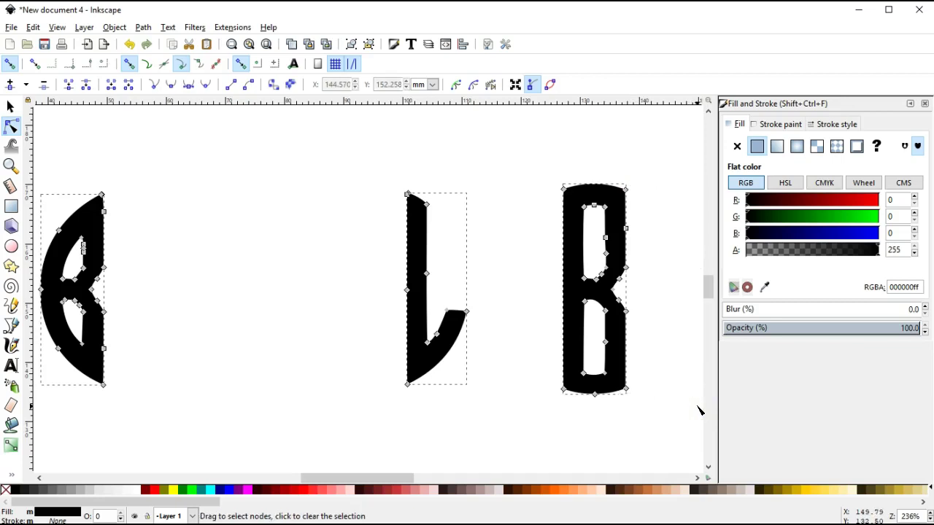
# Step: With the Select tool, Ctrl-drag the left half-B horizontally to the right
pyautogui.click(10, 109)
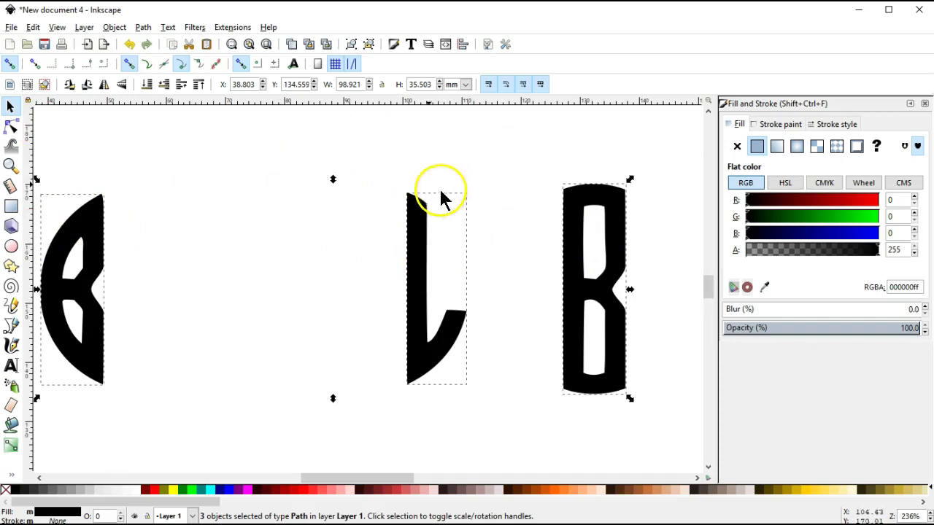
pyautogui.click(137, 131)
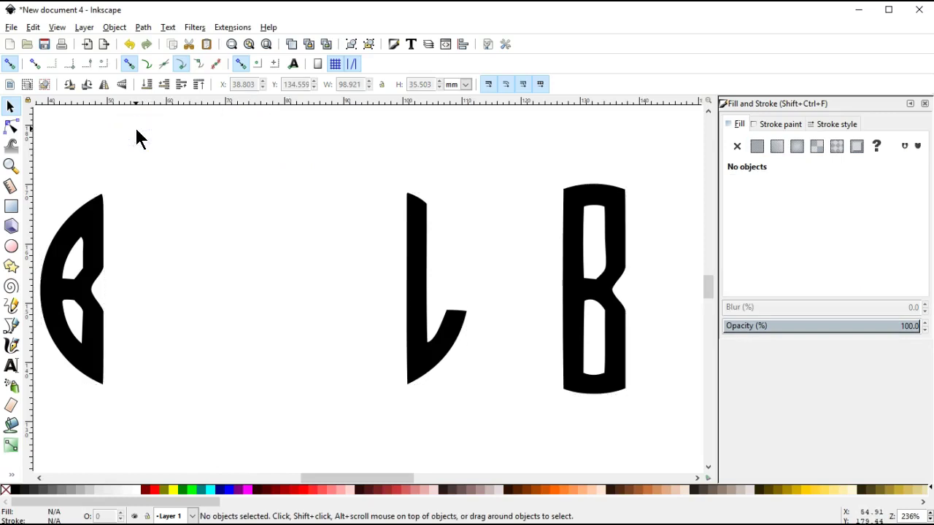
pyautogui.click(91, 272)
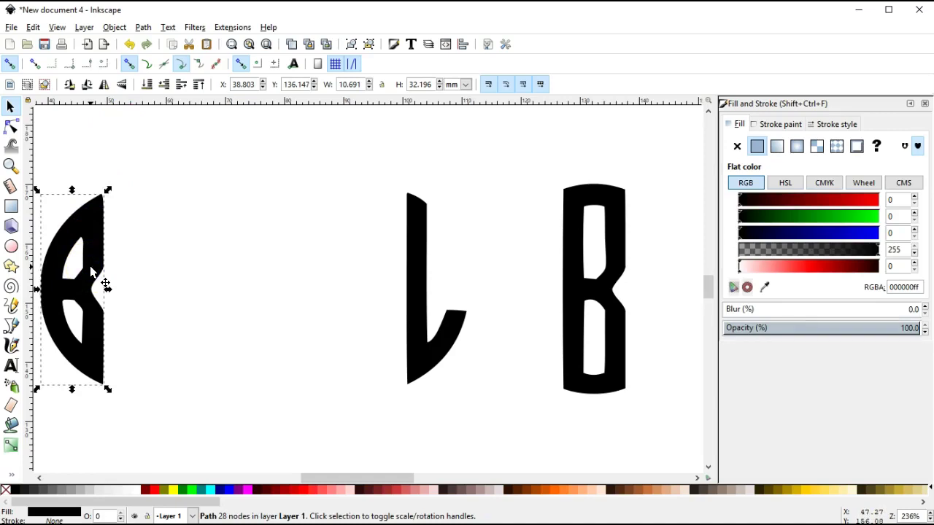
pyautogui.press('ctrl')
pyautogui.moveTo(91, 267); pyautogui.dragTo(273, 312)
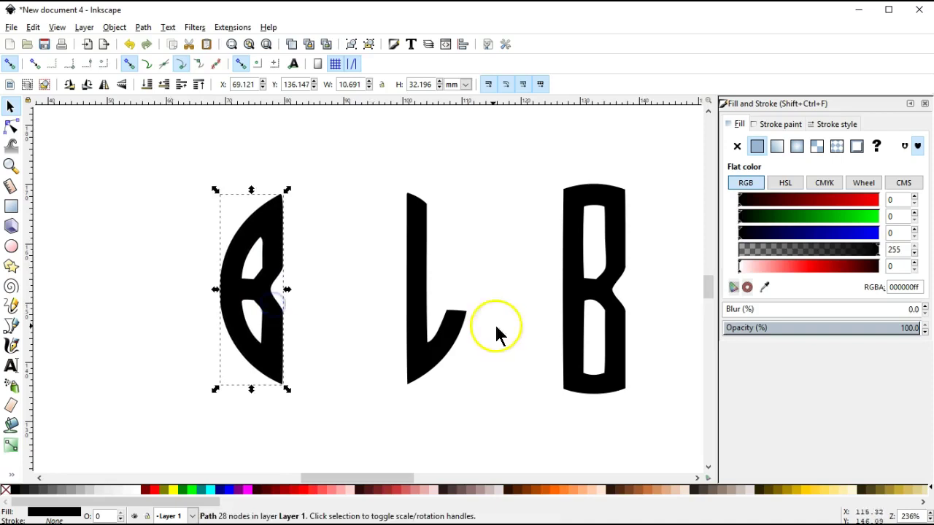
pyautogui.click(531, 325)
# Step: Move the tall B beside the half-B, place the L next to it, and select all three
pyautogui.click(615, 318)
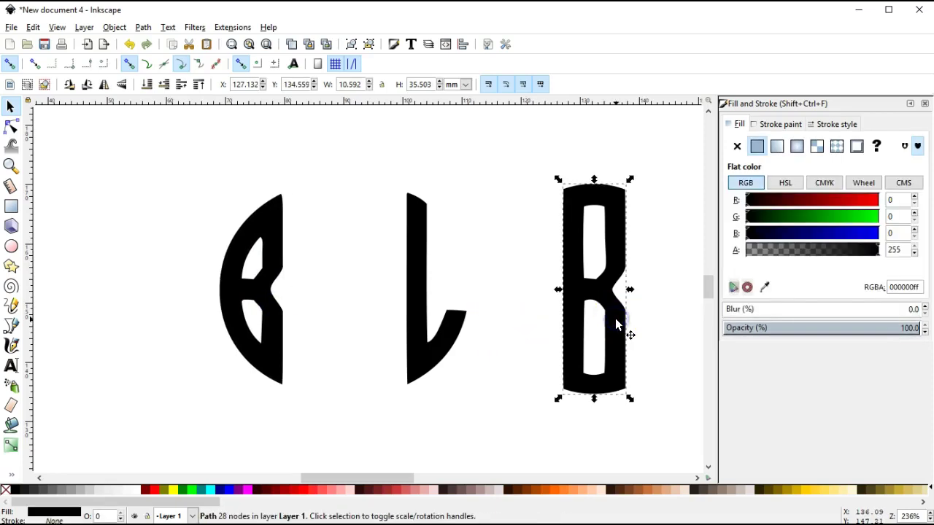
pyautogui.moveTo(615, 318); pyautogui.dragTo(361, 326)
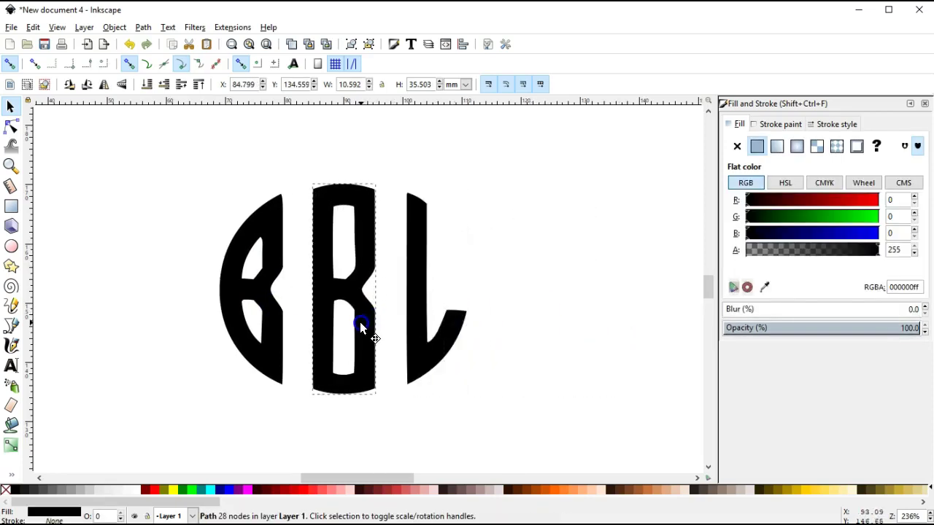
pyautogui.moveTo(280, 340); pyautogui.dragTo(296, 341)
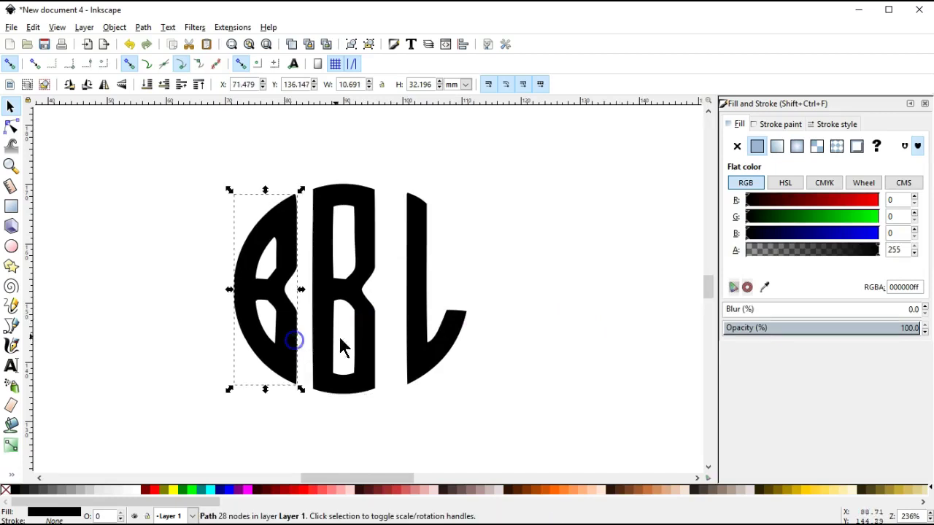
pyautogui.click(412, 354)
pyautogui.moveTo(413, 354); pyautogui.dragTo(395, 353)
pyautogui.click(472, 362)
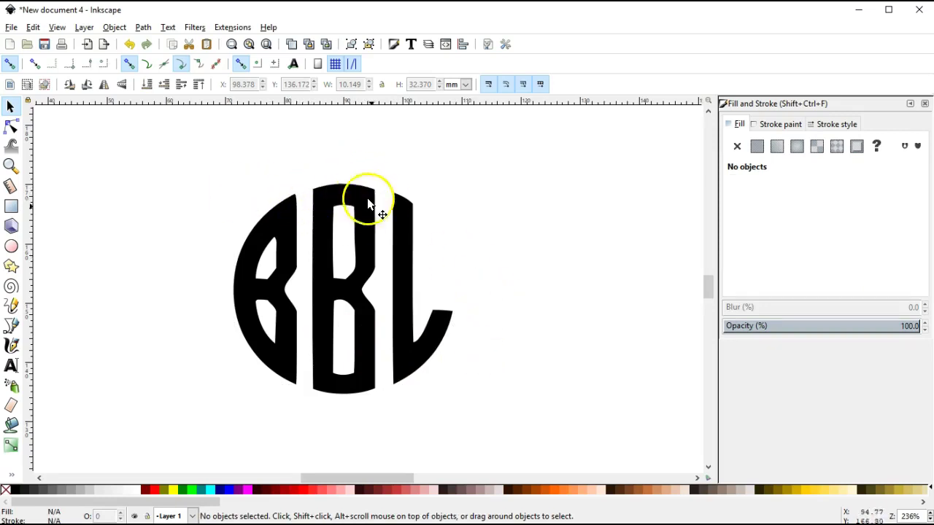
pyautogui.moveTo(192, 151); pyautogui.dragTo(497, 429)
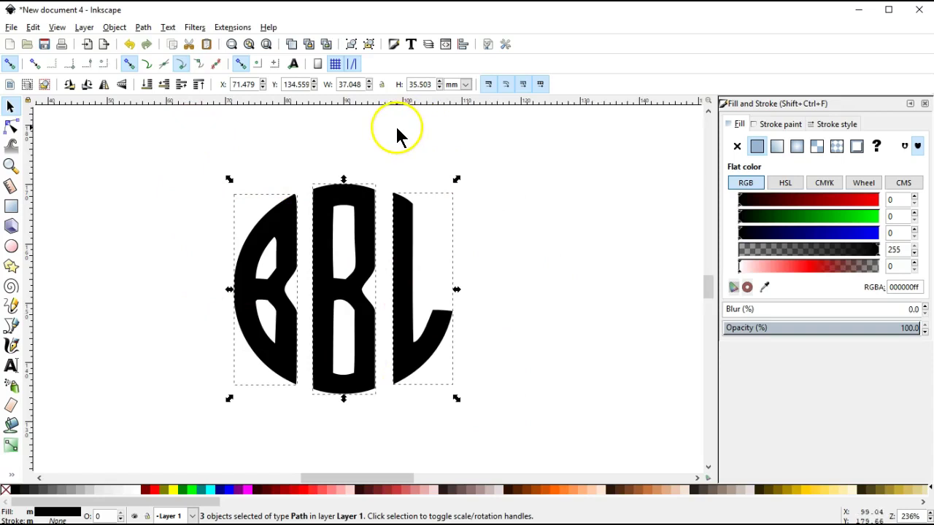
# Step: Distribute the three letters' centres equidistantly horizontally with Align and Distribute, then reselect them
pyautogui.click(465, 45)
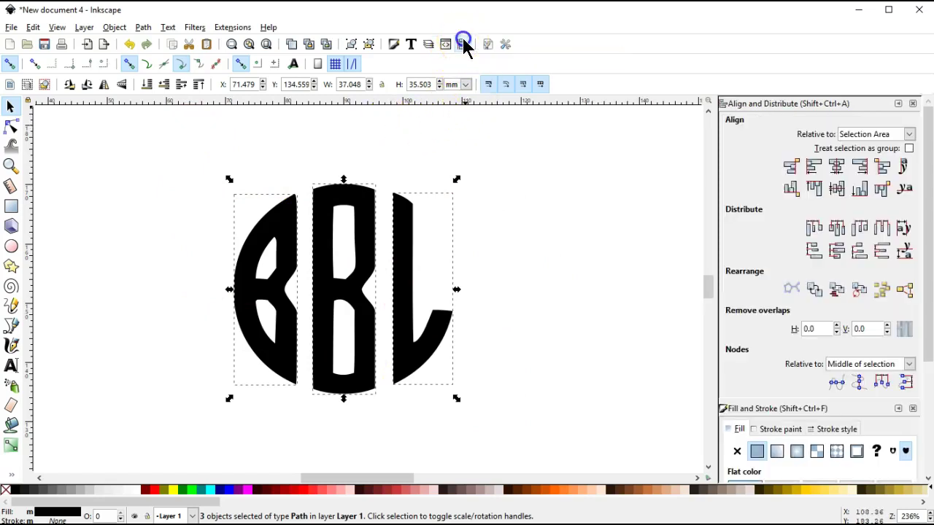
pyautogui.click(837, 227)
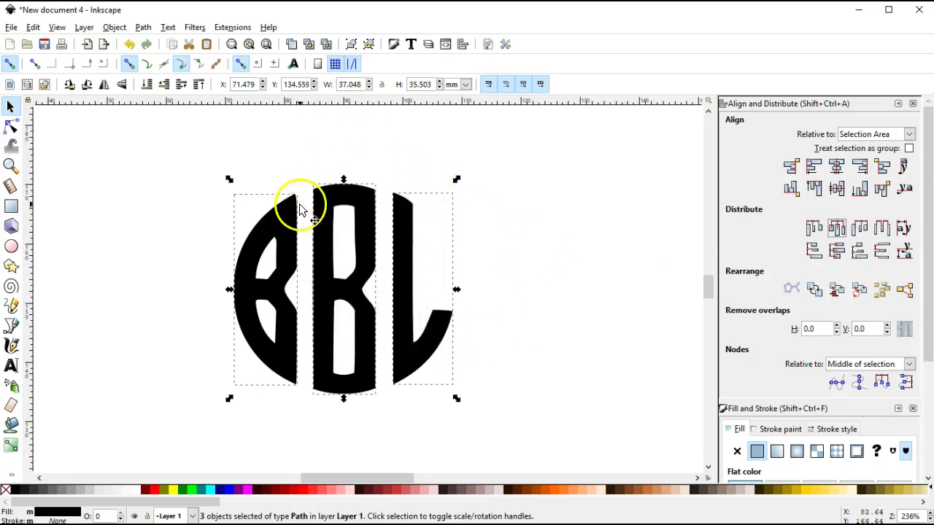
pyautogui.click(192, 148)
pyautogui.moveTo(191, 148); pyautogui.dragTo(534, 421)
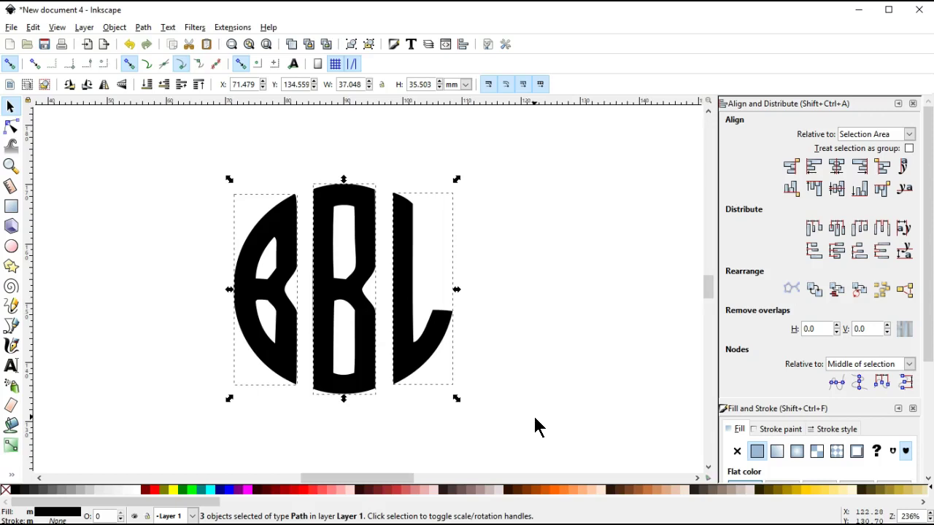
# Step: Group the selected half-B, tall B and L with the toolbar Group button
pyautogui.click(369, 44)
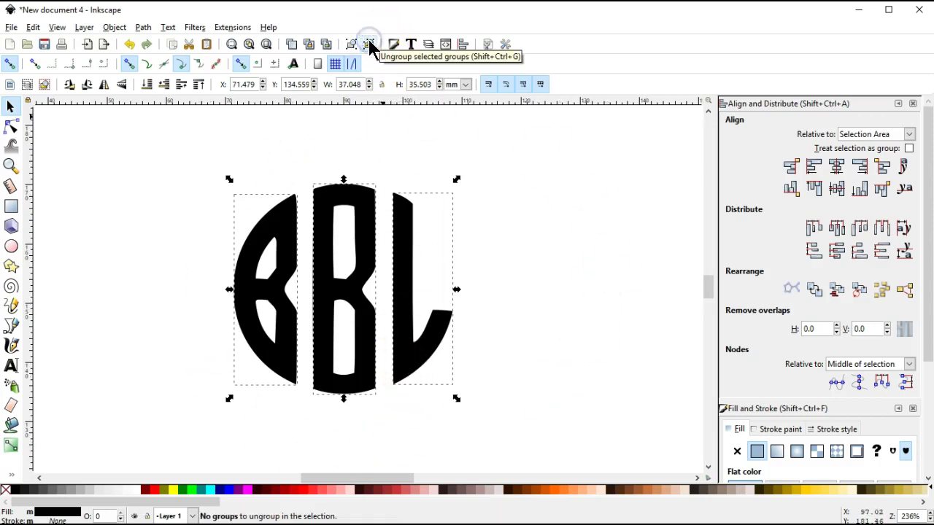
pyautogui.click(354, 45)
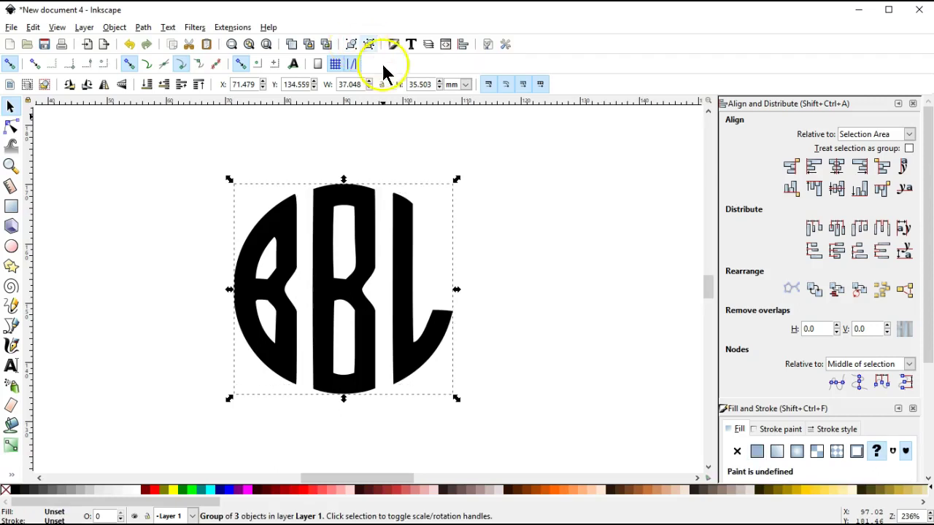